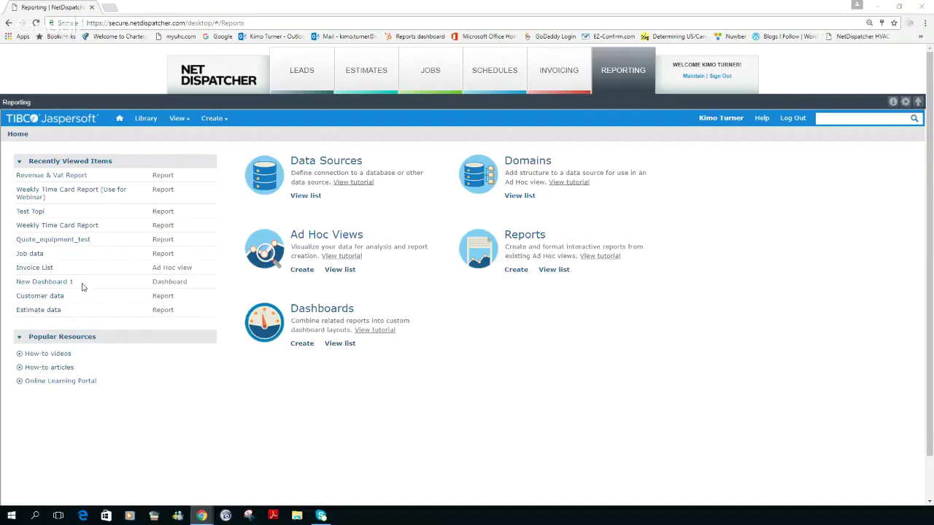
Step: Run the Quote_equipment_test report for ID 6 and close its input controls
left_click(56, 240)
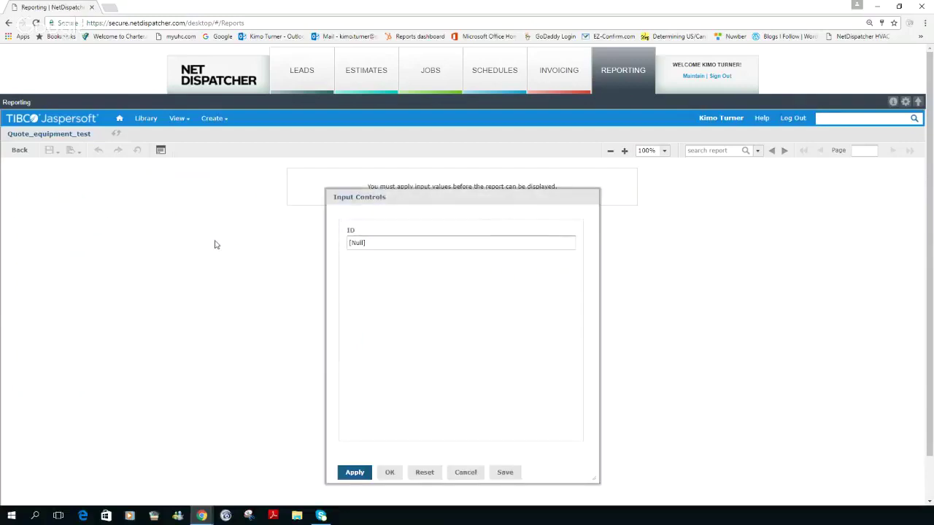
left_click(388, 240)
left_click_drag(377, 241, 333, 233)
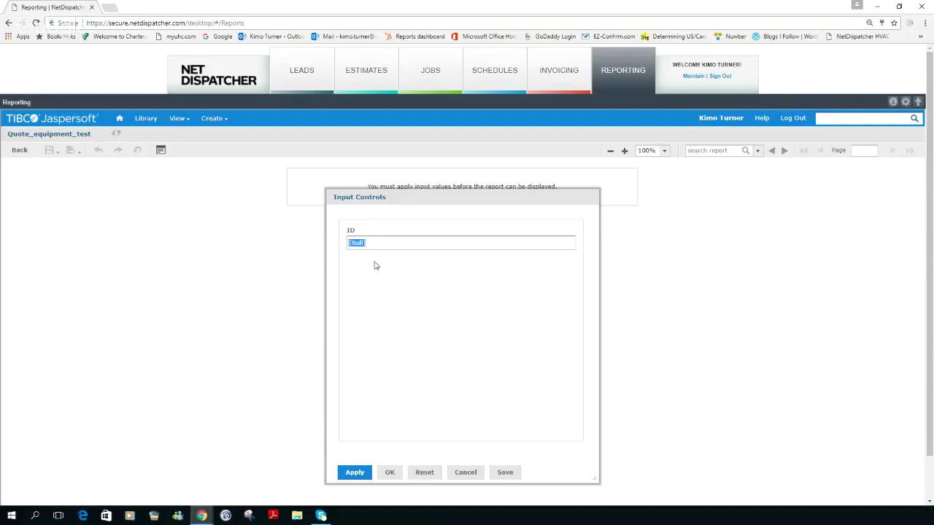
type("8")
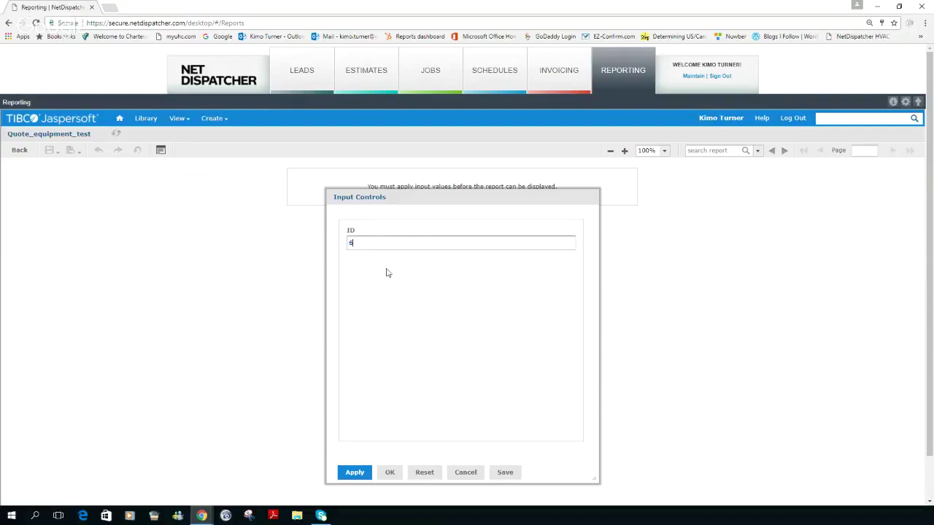
left_click(358, 473)
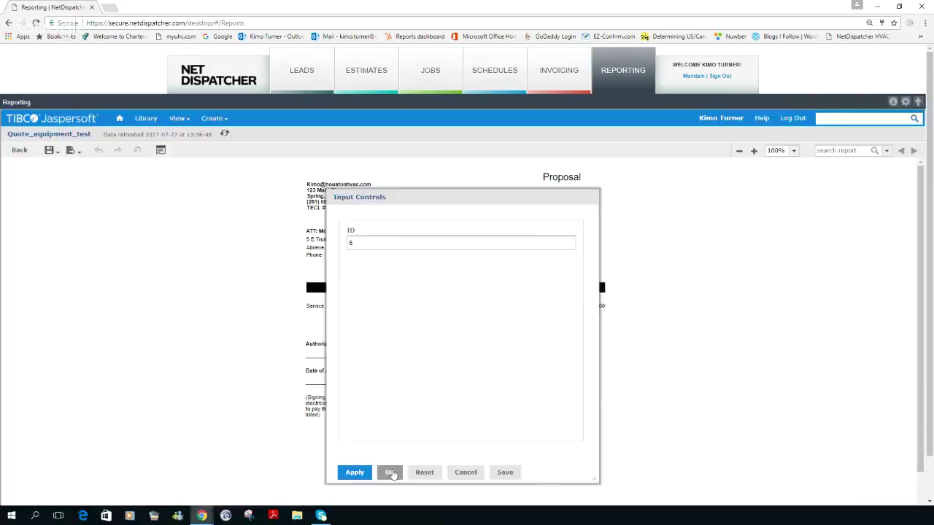
left_click(392, 472)
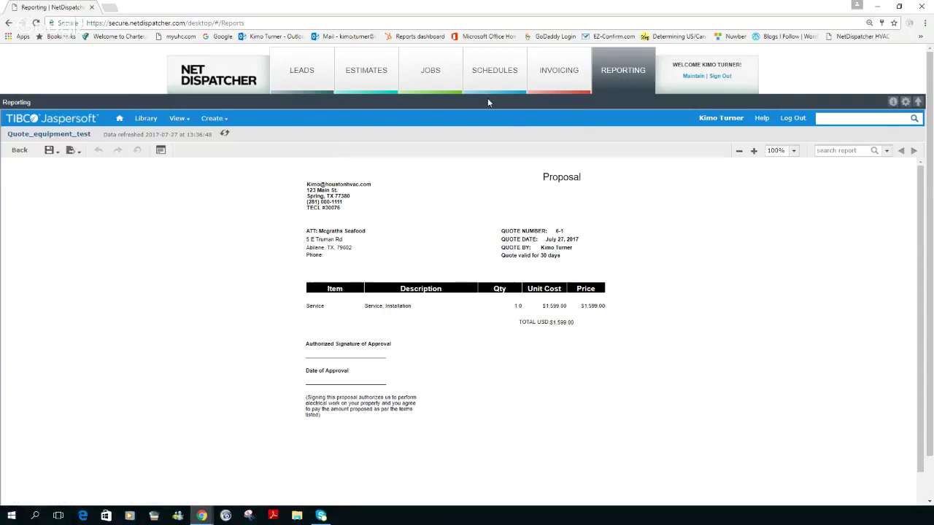
Step: Run the Weekly Time Card Report (Use for Webinar) from the library with its default dates and supervisor
left_click(143, 119)
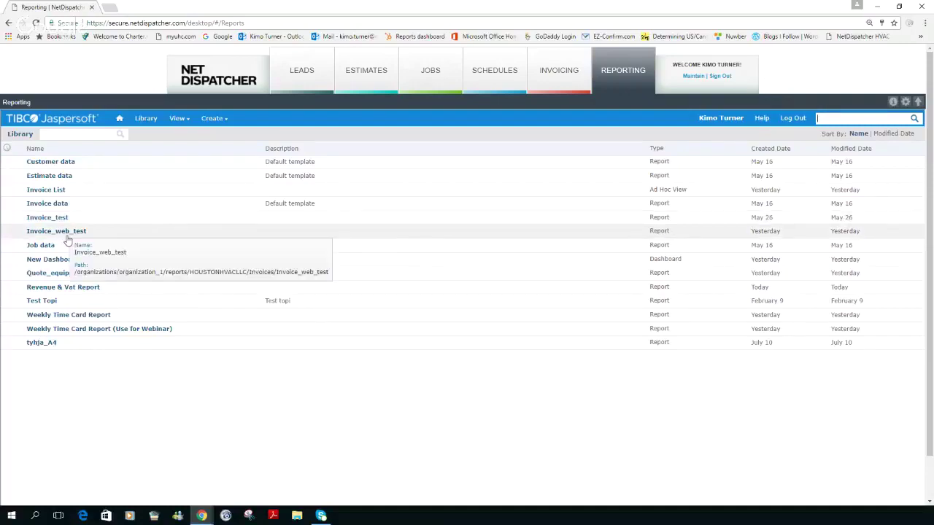
left_click(78, 329)
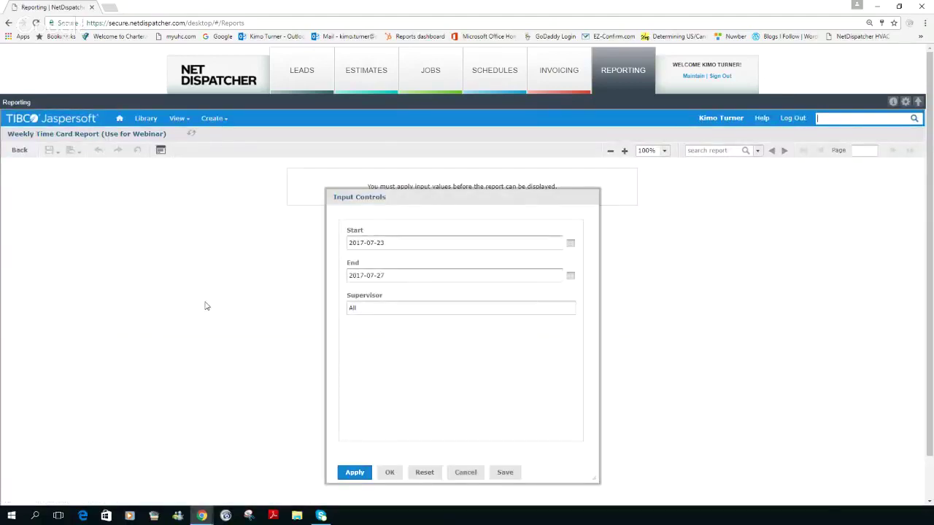
left_click(355, 472)
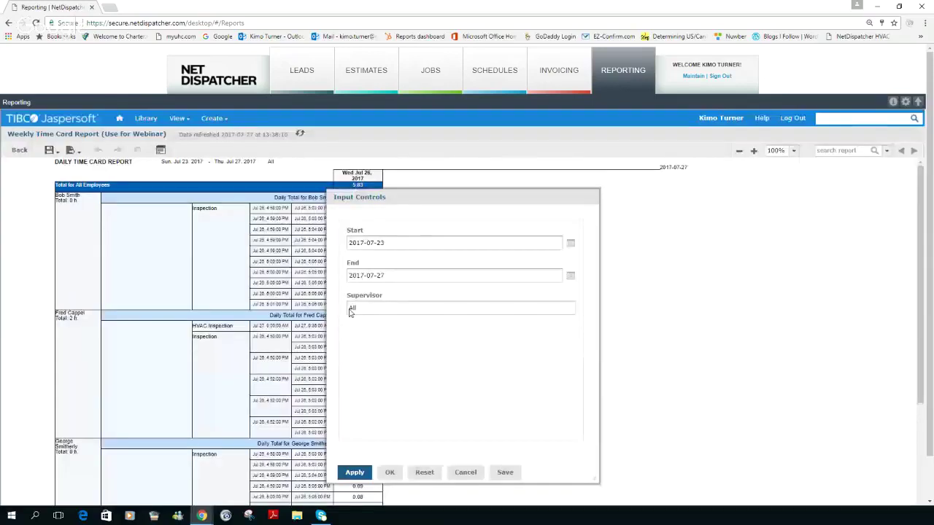
left_click(391, 472)
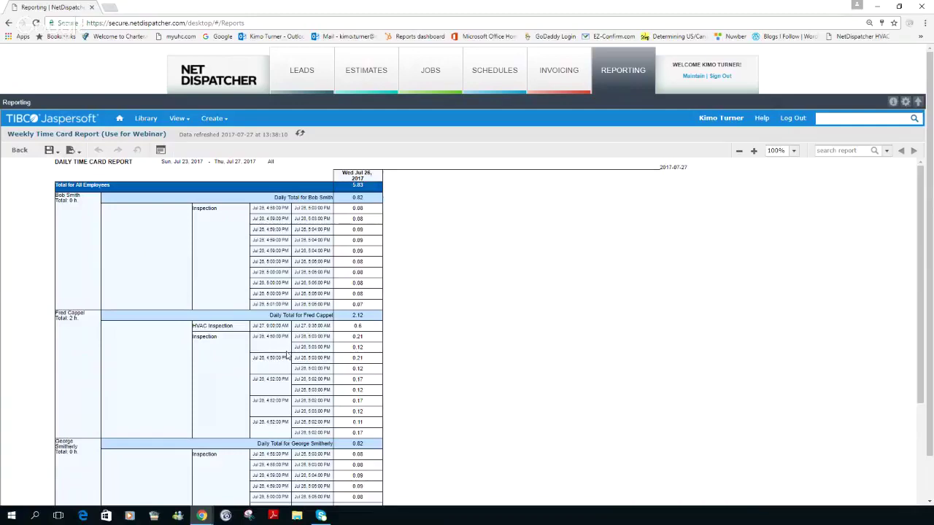
Step: Review the time card report through its last employee and its available export formats, and return to the library
scroll(292, 401, "down", 1)
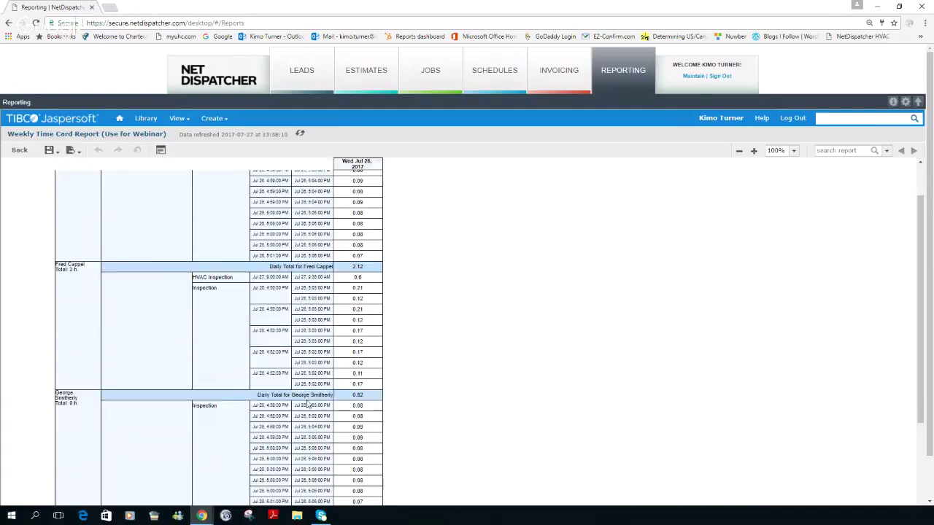
scroll(307, 402, "down", 3)
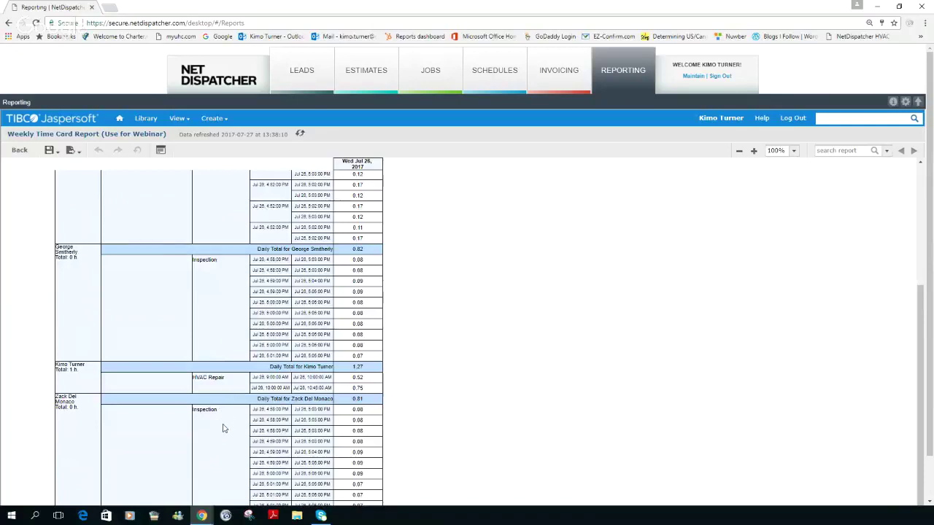
scroll(224, 428, "down", 2)
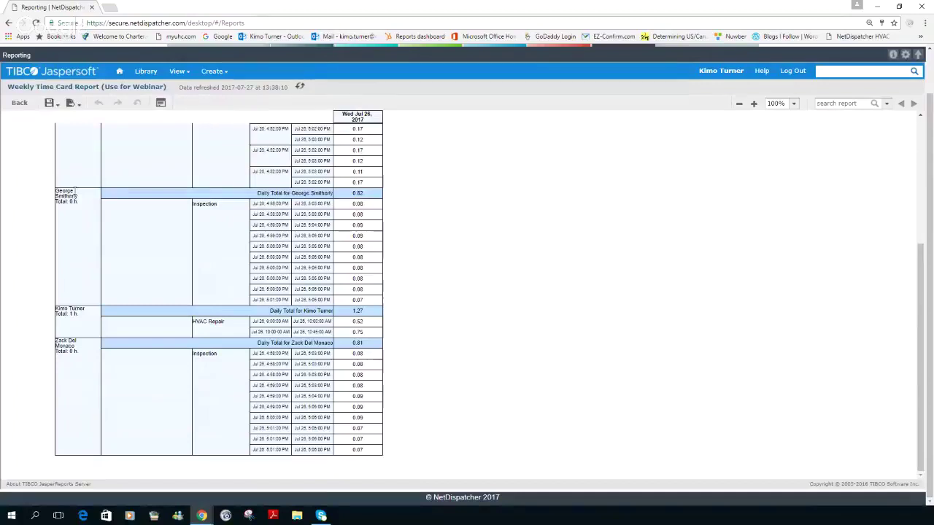
left_click(70, 103)
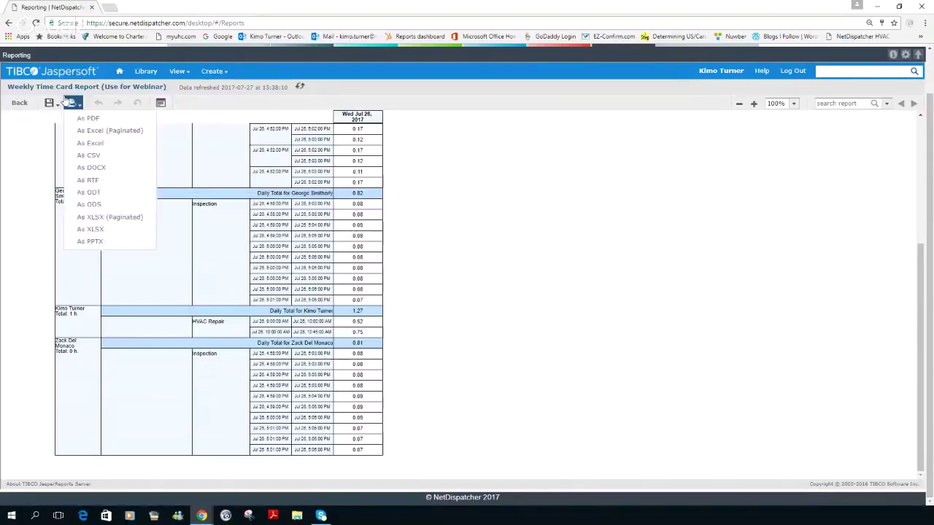
left_click(22, 102)
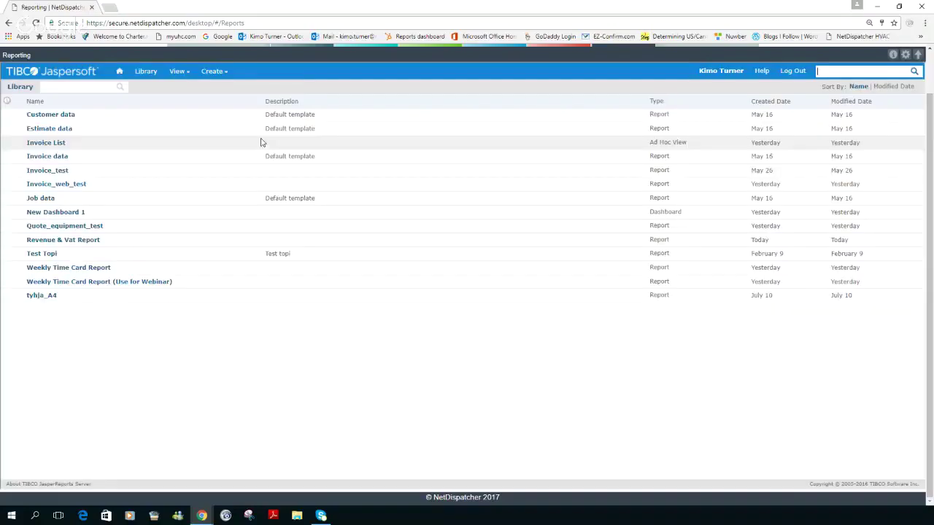
Step: Open the Invoice List ad hoc view and check its detail and totals display options
left_click(55, 145)
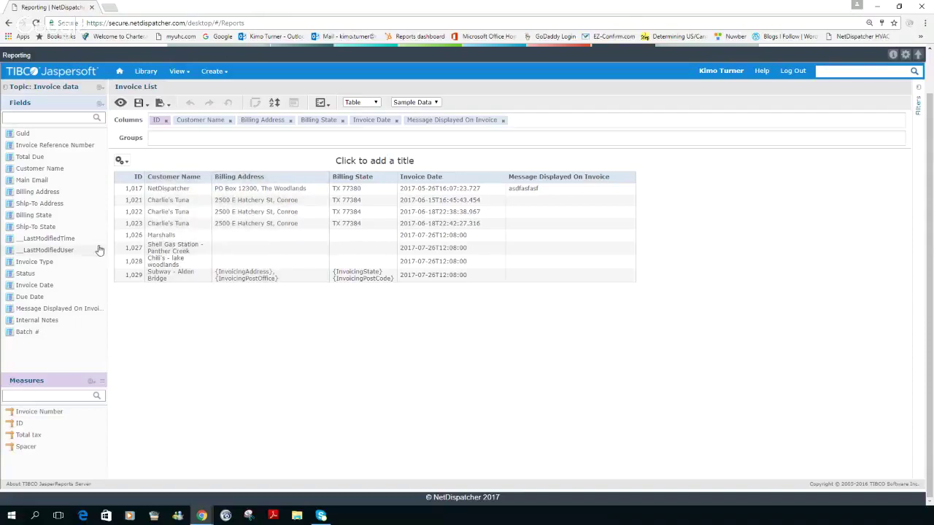
left_click(120, 161)
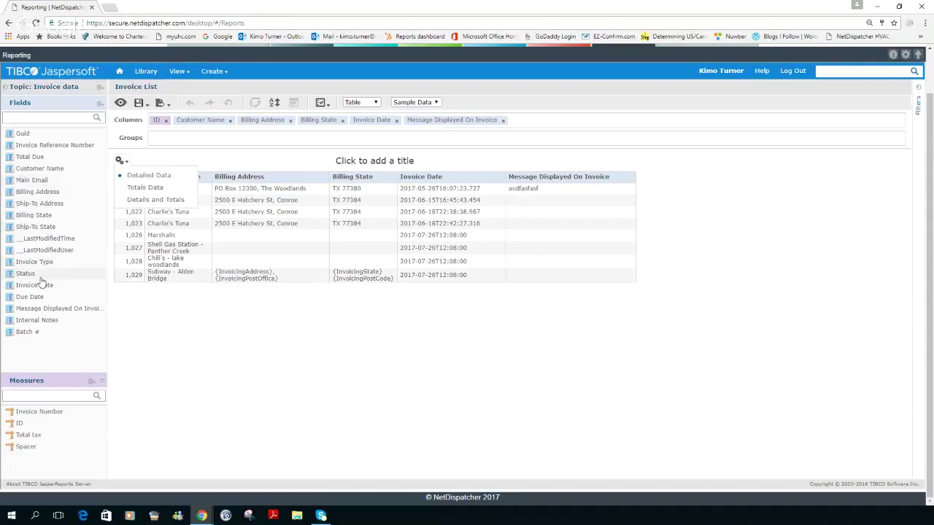
left_click(174, 137)
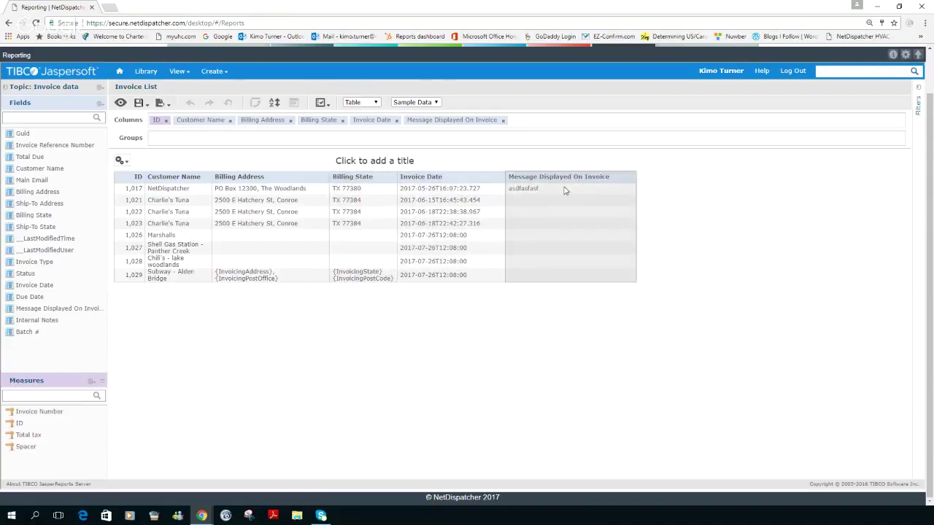
Step: Try removing the Message Displayed On Invoice column and grouping by Customer Name, leaving for the library without saving
left_click(503, 121)
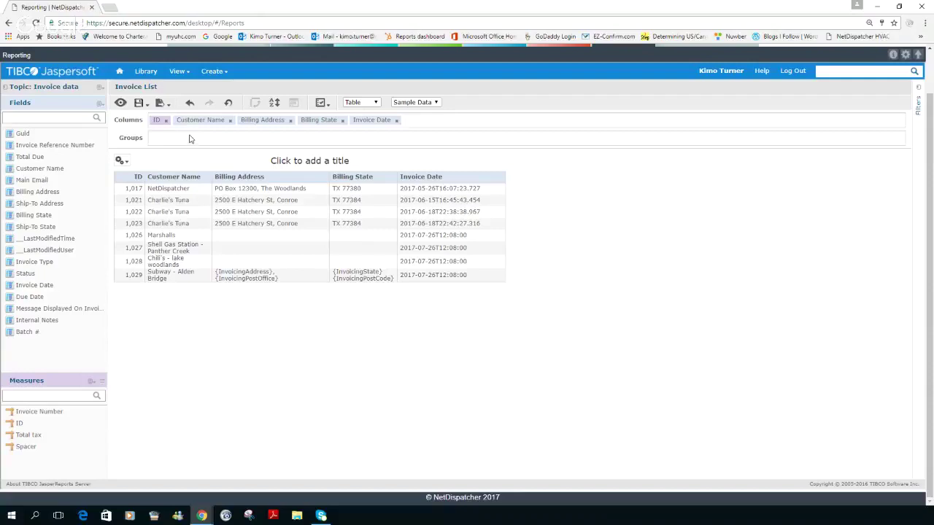
left_click_drag(201, 120, 203, 142)
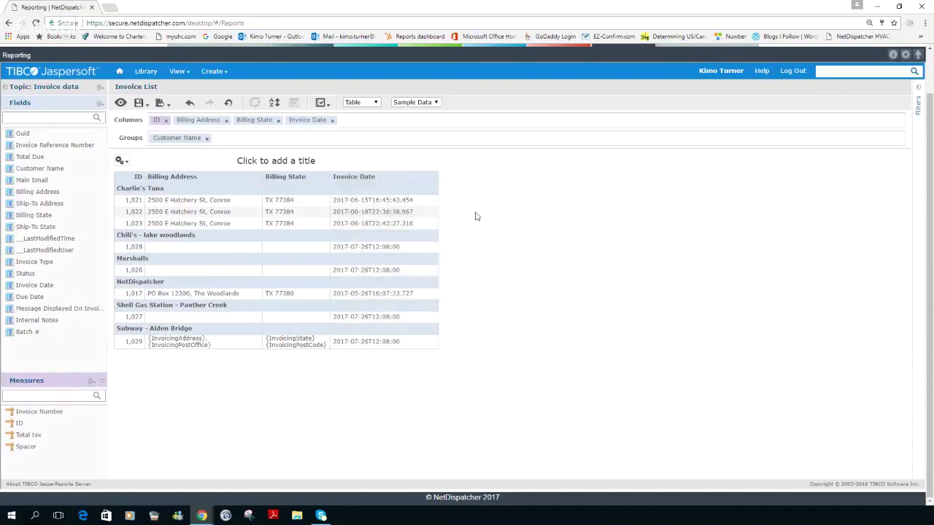
left_click(146, 73)
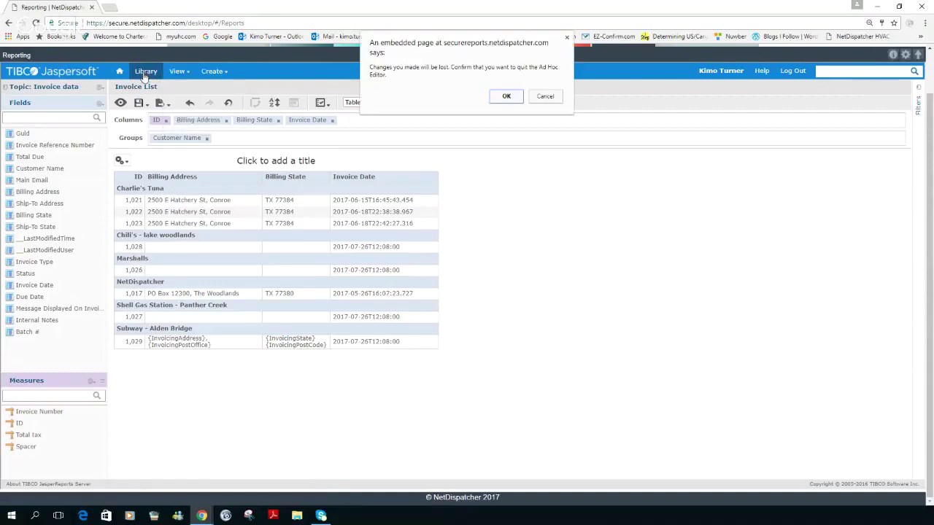
left_click(509, 99)
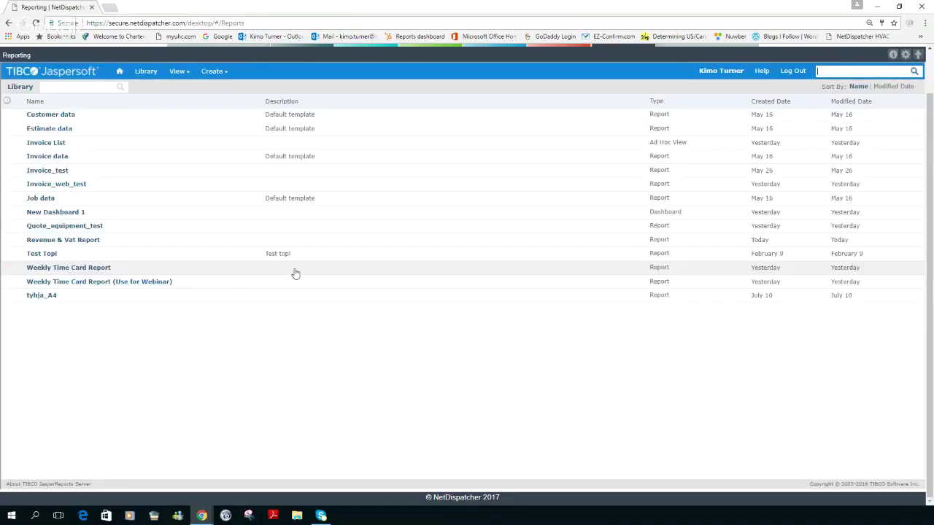
Step: Run the Revenue & Vat Report for 2017-07-23 to 2017-07-27 with all other filters left at All
left_click(57, 243)
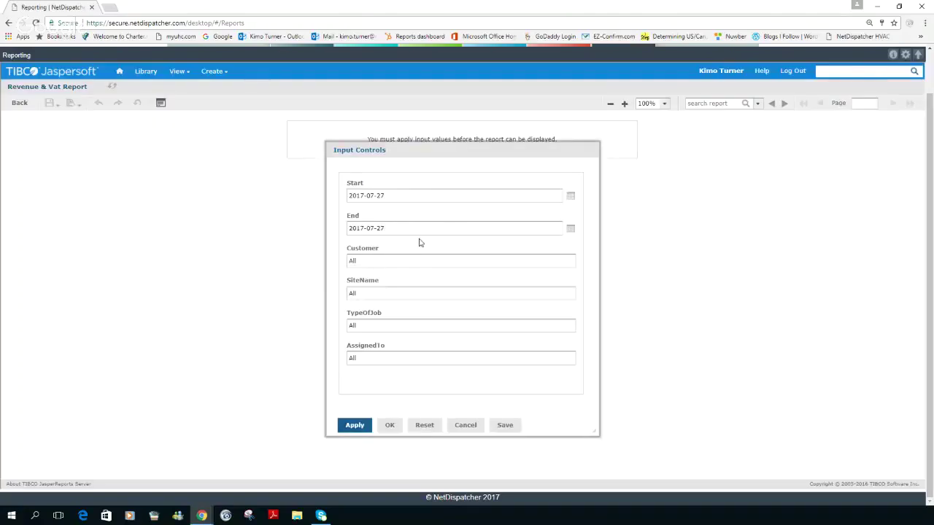
left_click(571, 196)
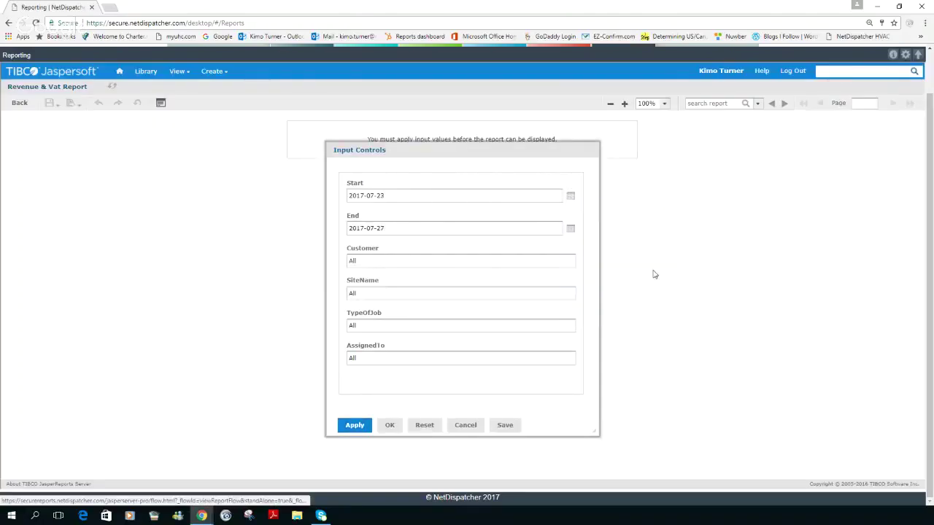
left_click(663, 273)
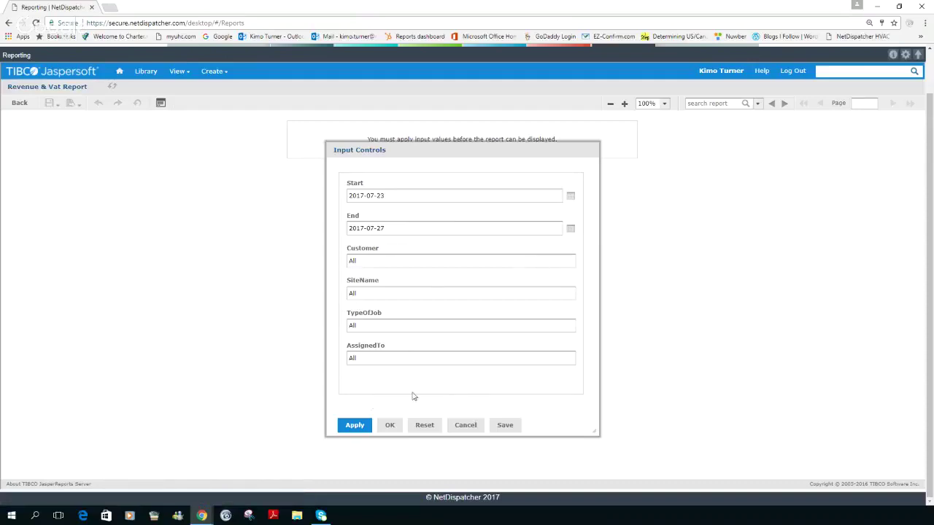
left_click(353, 424)
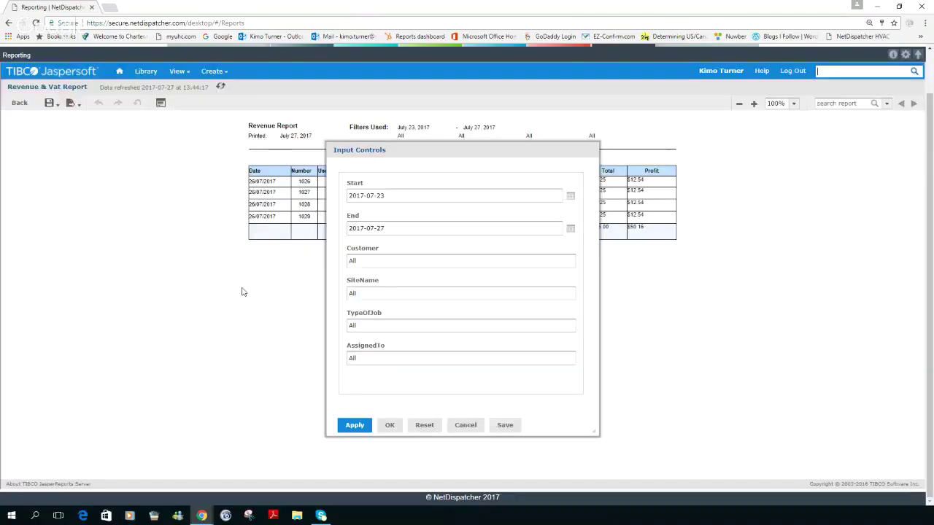
left_click(390, 424)
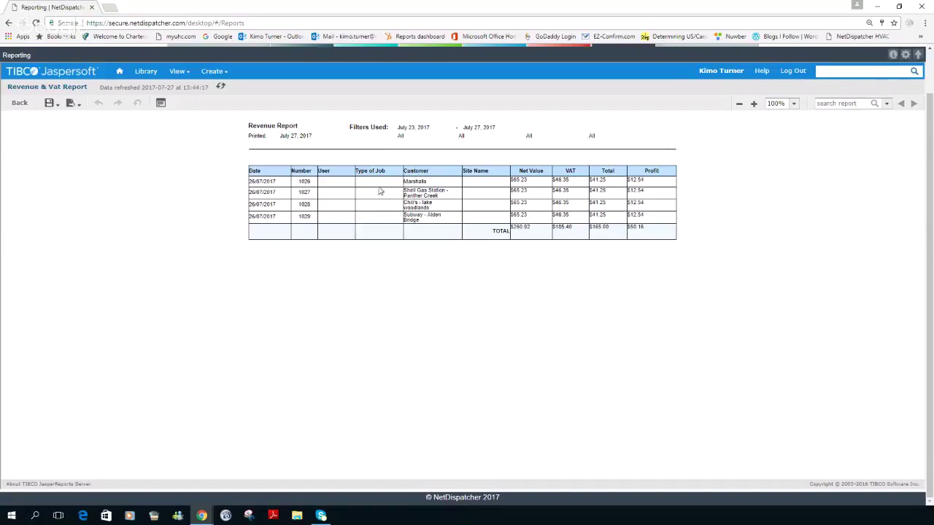
Step: Open New Dashboard 1 from the library and bring the full width of its Texas radar map into view
left_click(148, 73)
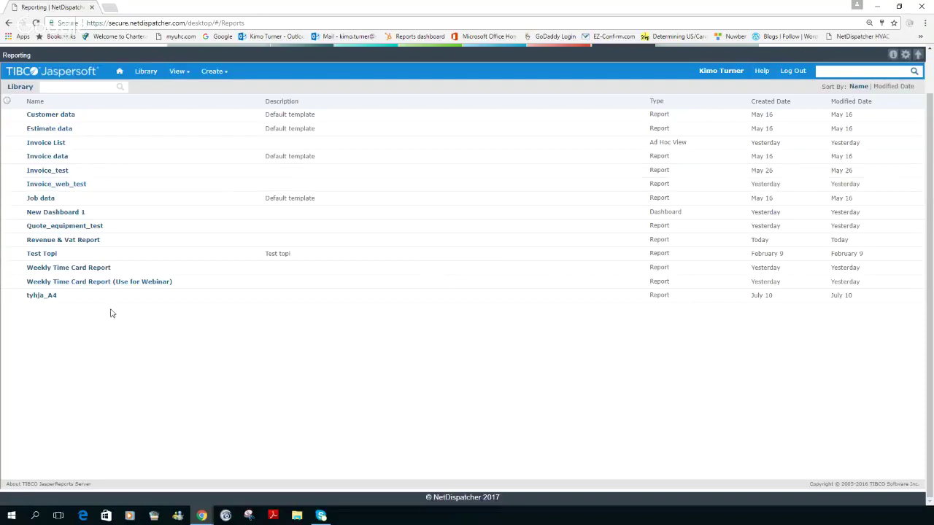
left_click(63, 214)
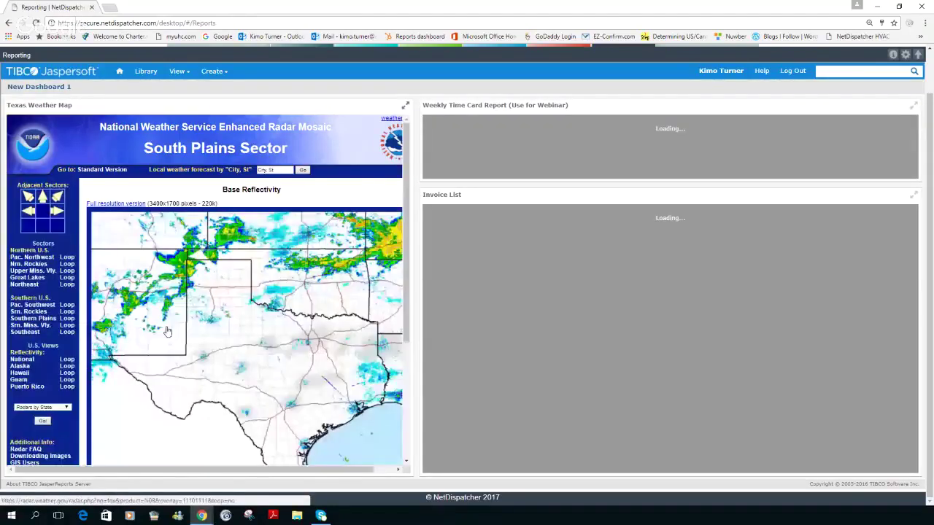
left_click_drag(239, 470, 261, 475)
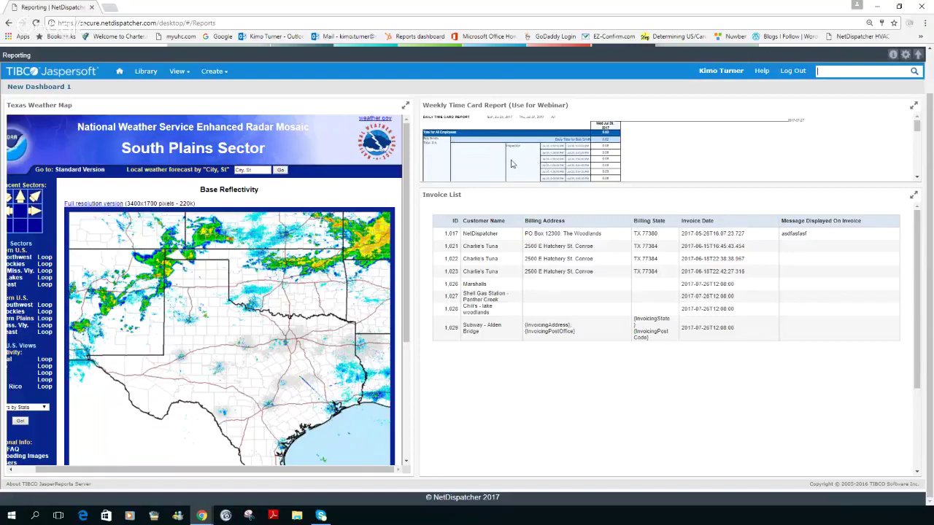
Step: Look through the Weekly Time Card Report and Invoice List dashlets on the dashboard
scroll(502, 160, "down", 3)
scroll(502, 161, "down", 5)
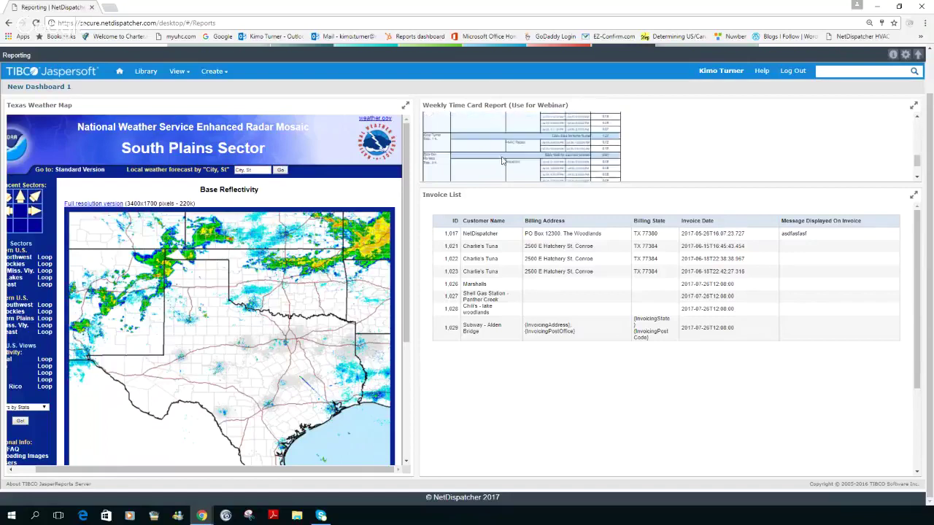
scroll(502, 160, "up", 3)
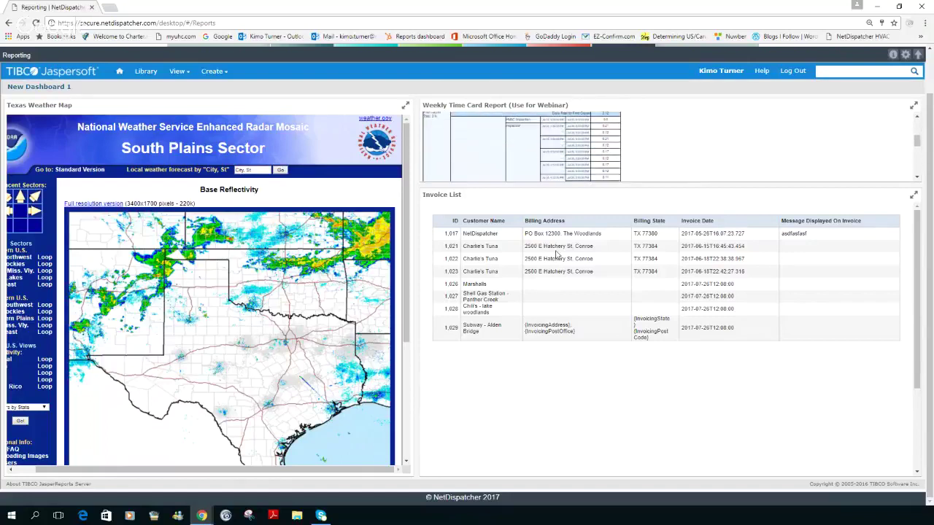
scroll(585, 275, "down", 2)
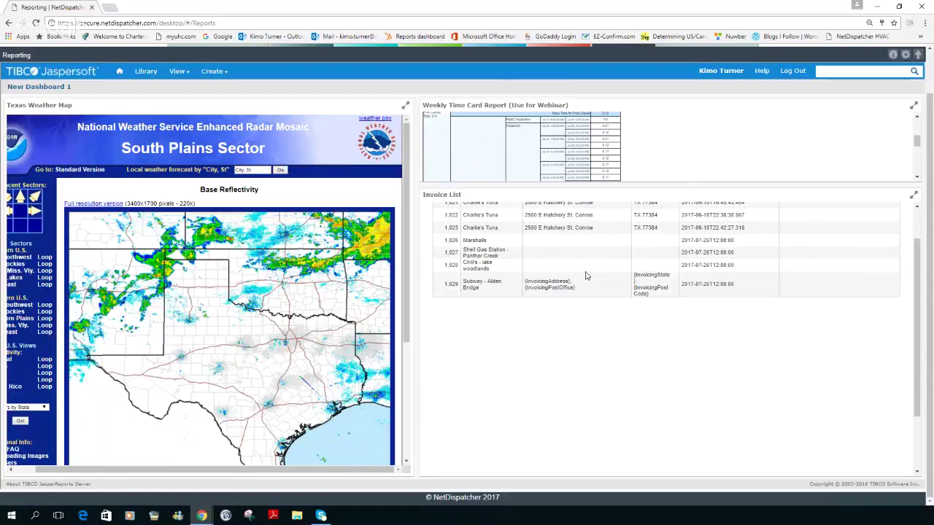
scroll(586, 276, "up", 3)
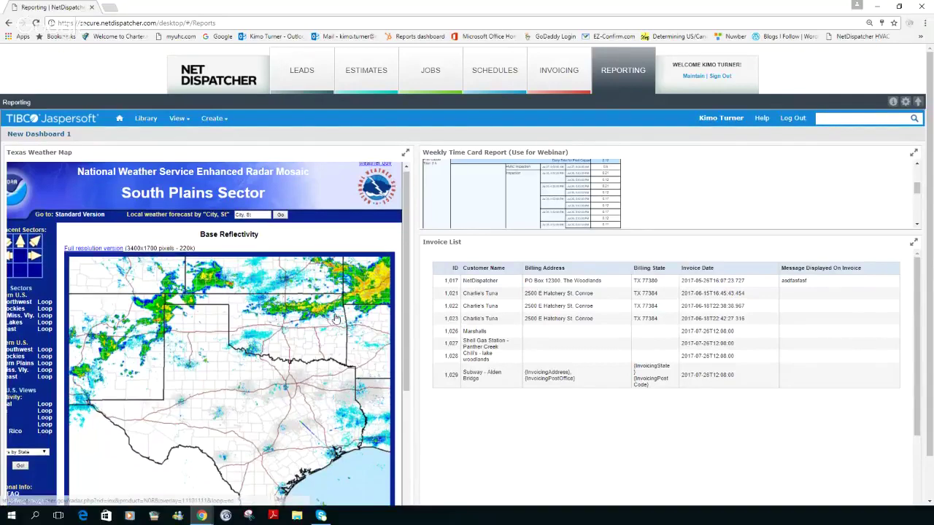
Step: Examine the Texas Weather Map dashlet down to its radar legend and sector thumbnails
scroll(336, 318, "down", 1)
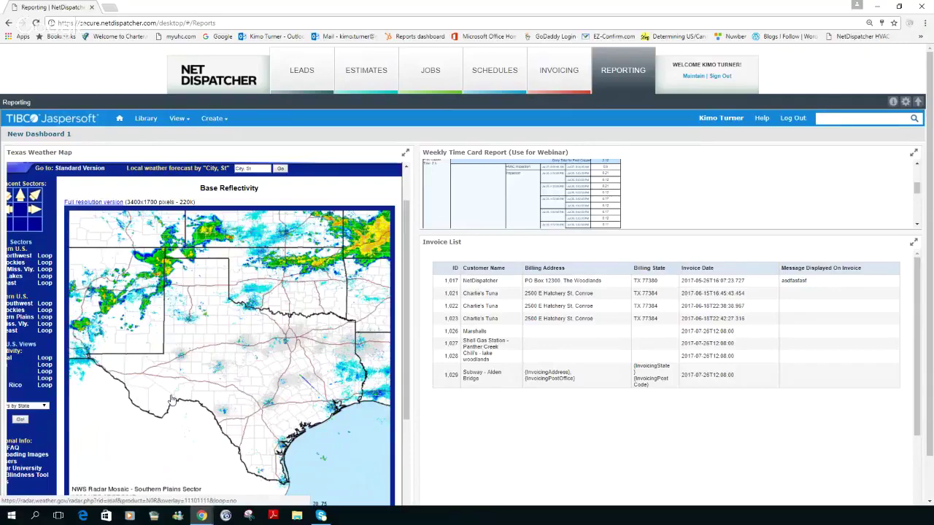
scroll(172, 394, "down", 1)
scroll(174, 405, "down", 2)
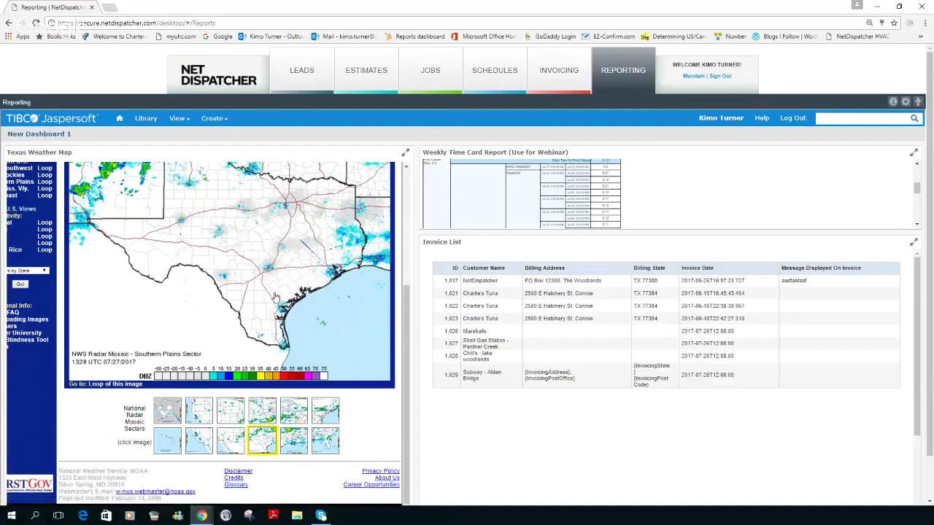
Step: Look back over the Texas radar map from the legend up, and return from the dashboard to the report library
scroll(268, 295, "up", 1)
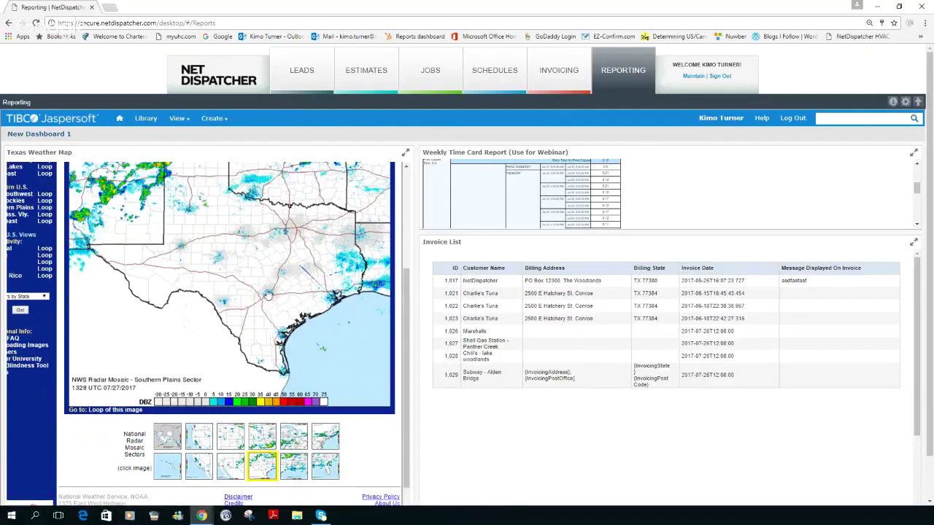
scroll(205, 302, "up", 3)
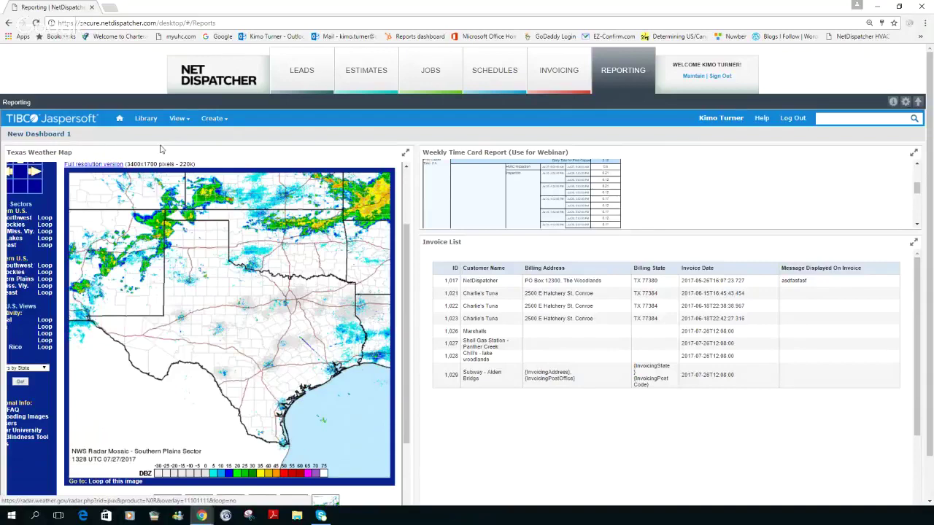
left_click(147, 119)
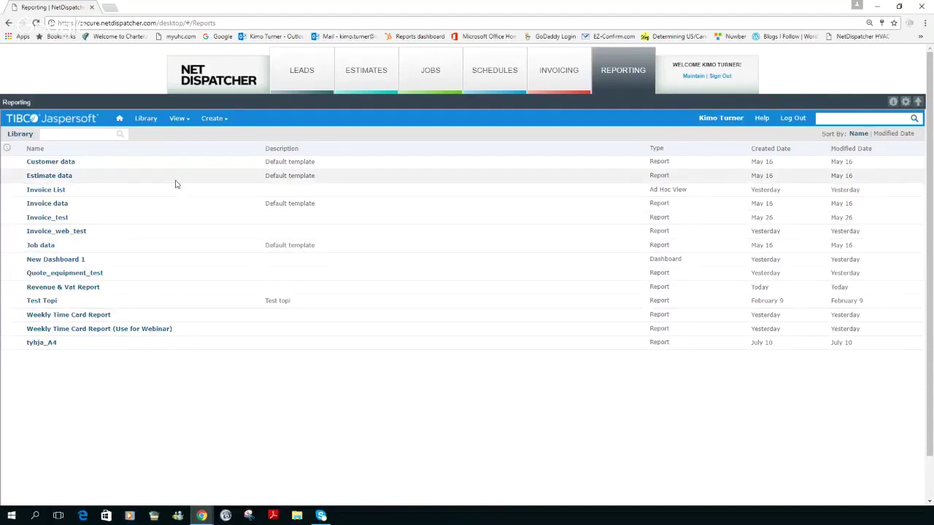
Step: View the Dashboards tutorial from the Jaspersoft home page, and close its page to return to Reporting
left_click(120, 119)
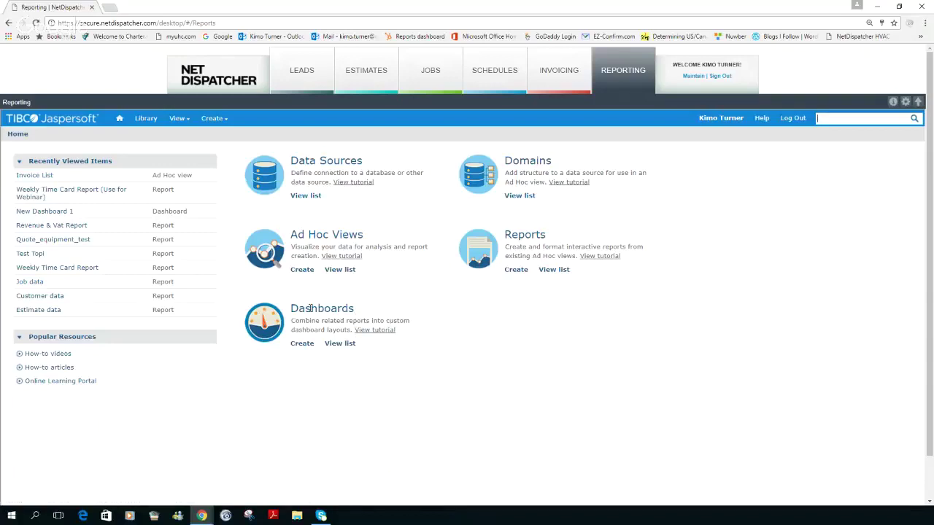
left_click(384, 334)
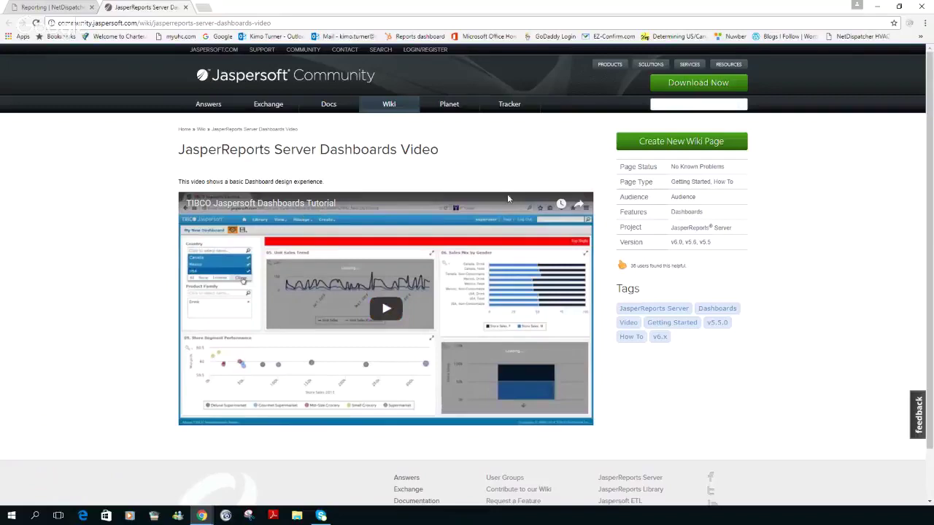
left_click(73, 8)
left_click(185, 7)
Step: Start a new ad hoc view and browse the data folder tree through root and Organizations down to the contents of Organization
mouse_move(212, 118)
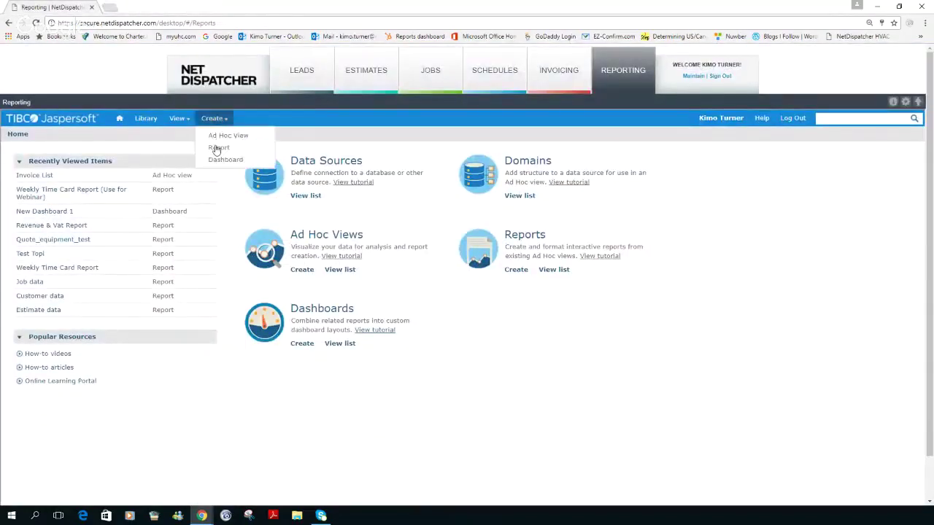
left_click(302, 270)
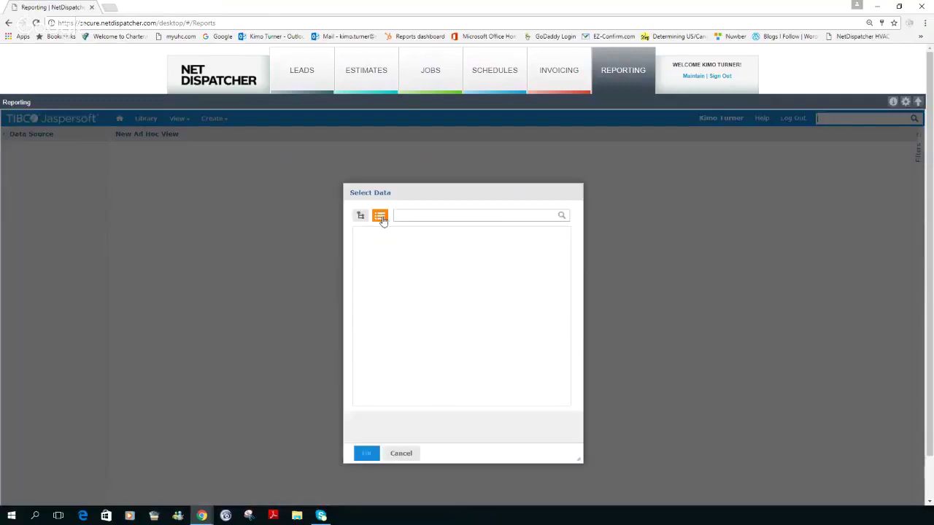
left_click(360, 216)
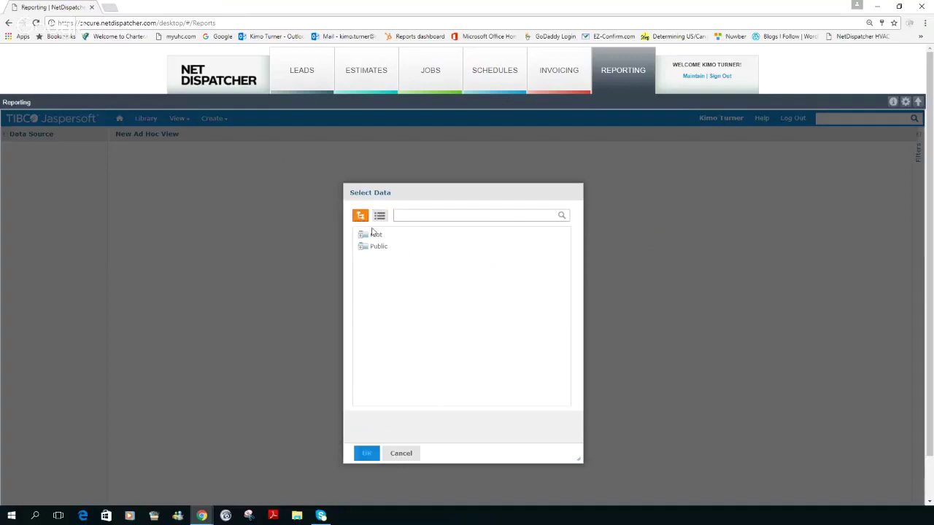
left_click(374, 235)
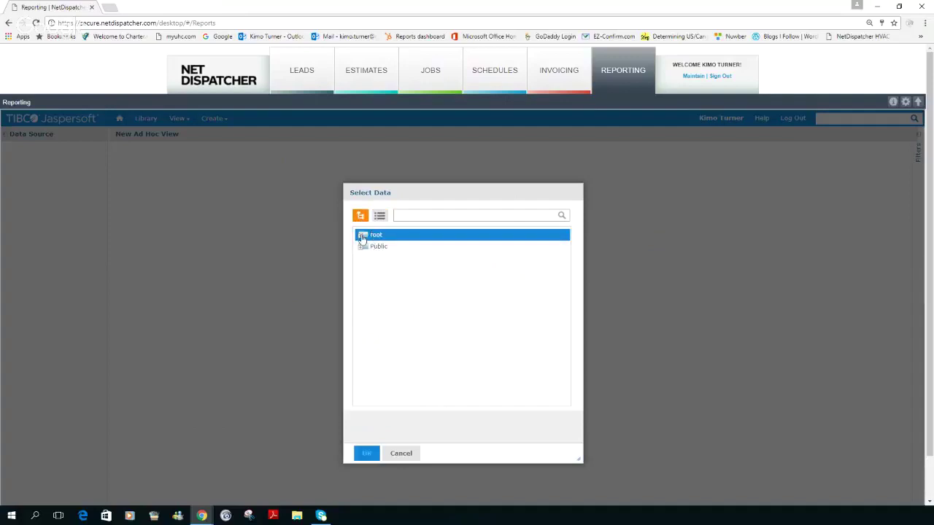
left_click(360, 236)
left_click(374, 247)
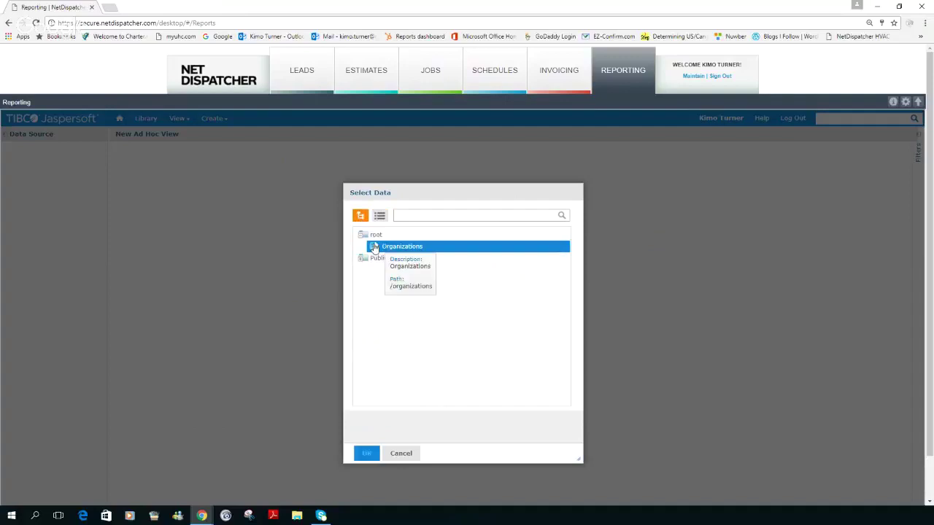
left_click(387, 258)
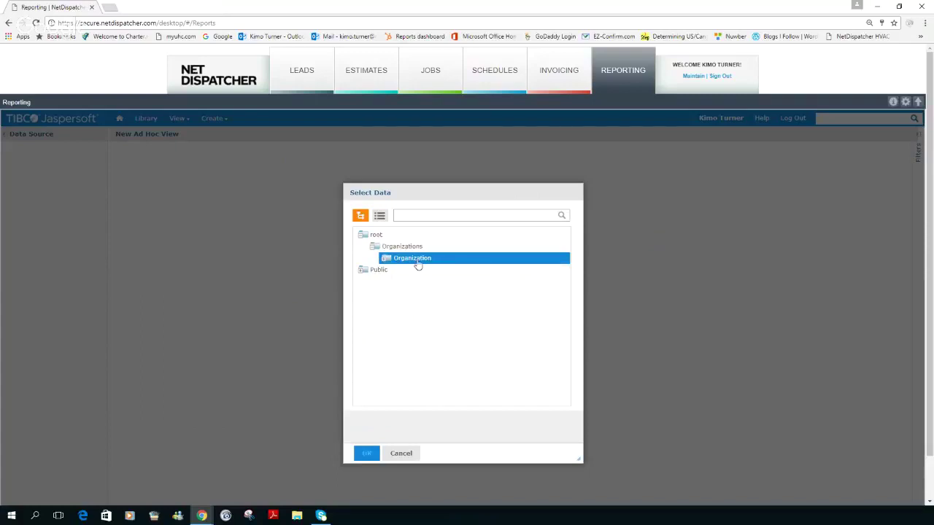
left_click(384, 259)
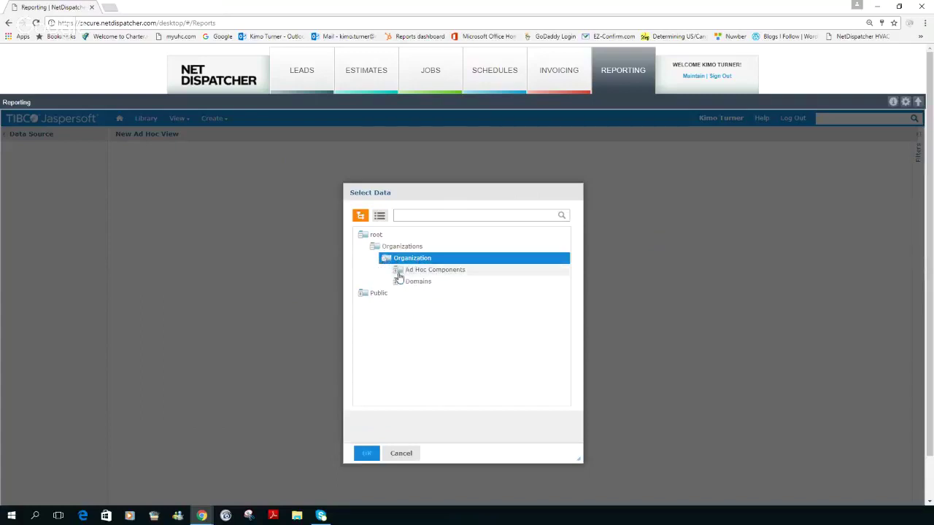
Step: Expand Ad Hoc Components, Topics and Houston HVAC LLC to view the available data topics, and cancel the data selection
left_click(398, 272)
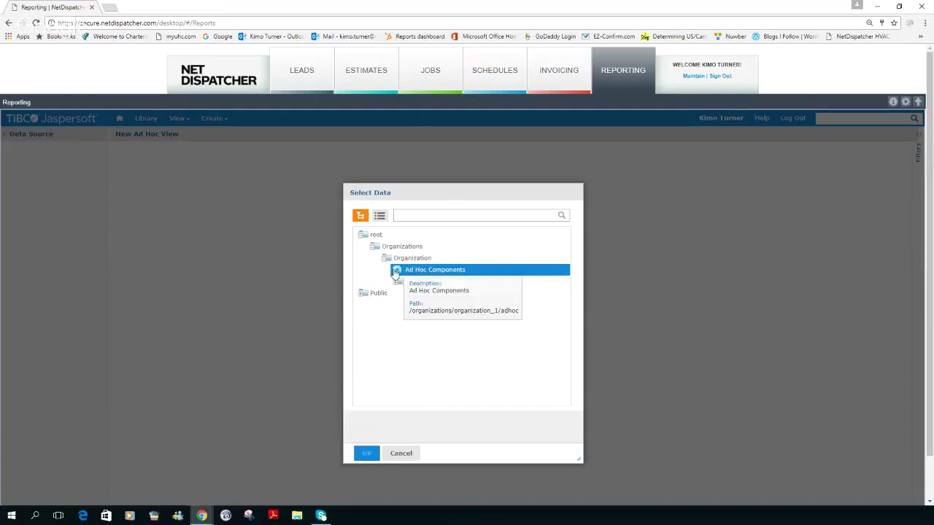
left_click(397, 273)
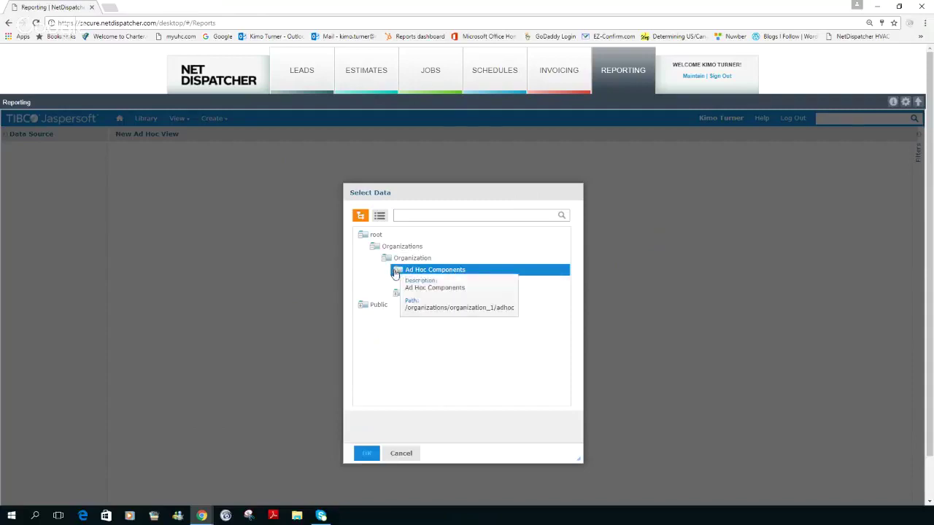
left_click(410, 283)
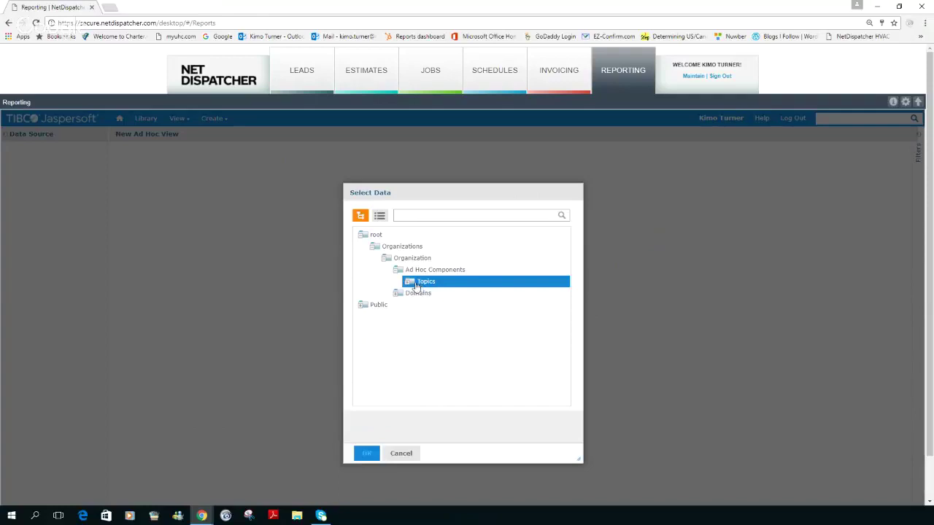
left_click(409, 283)
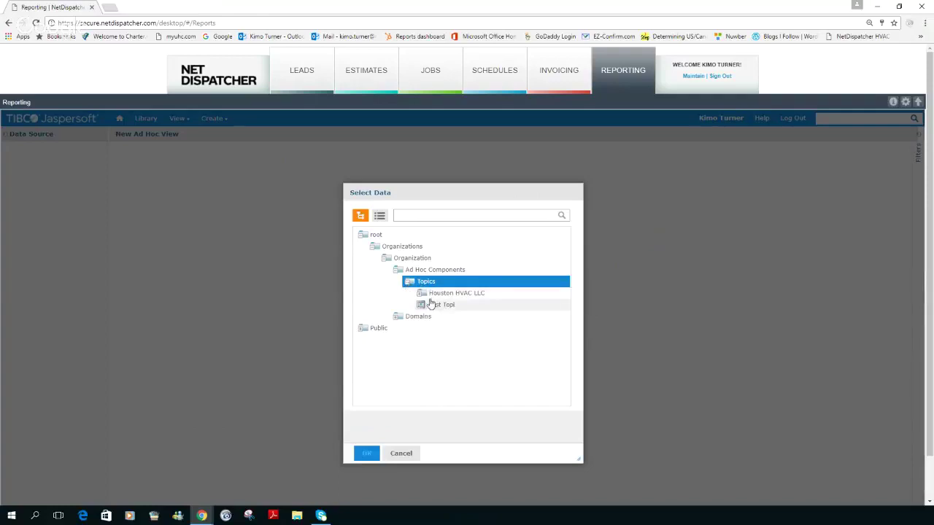
left_click(423, 296)
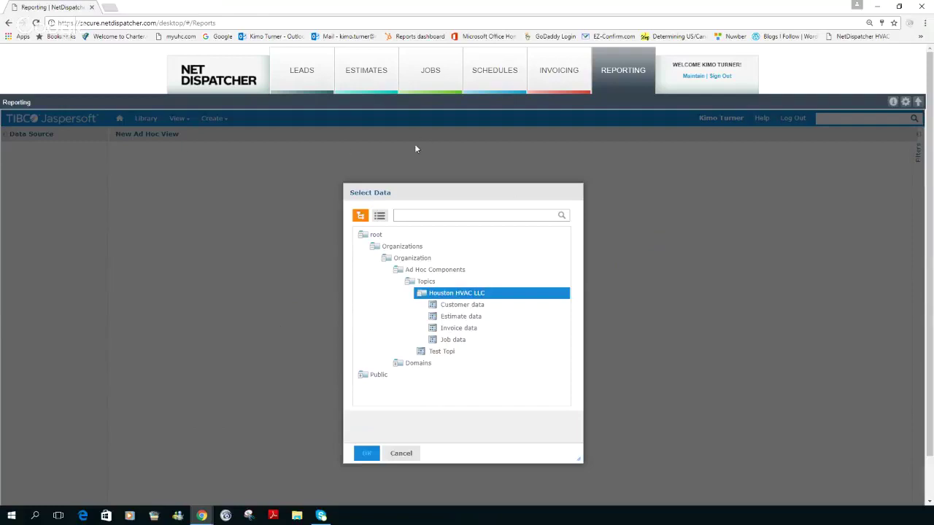
mouse_move(309, 91)
mouse_move(309, 98)
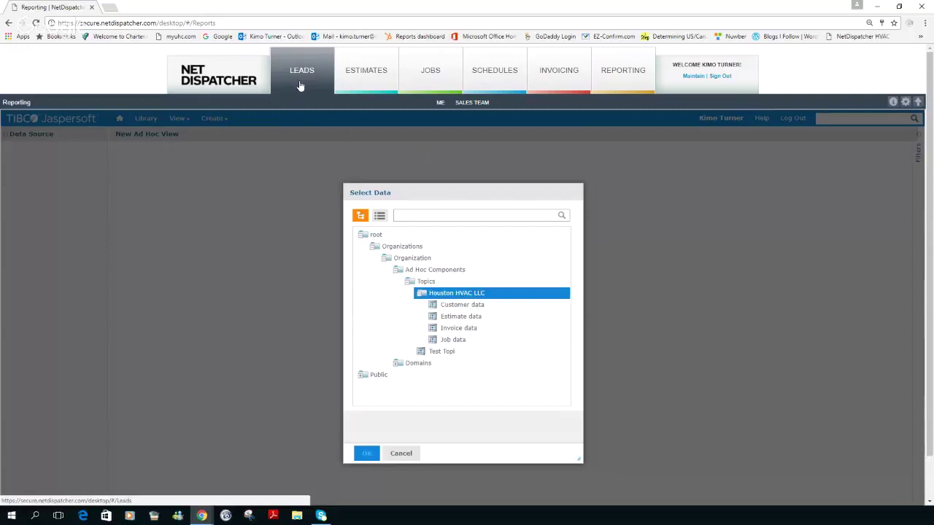
left_click(401, 454)
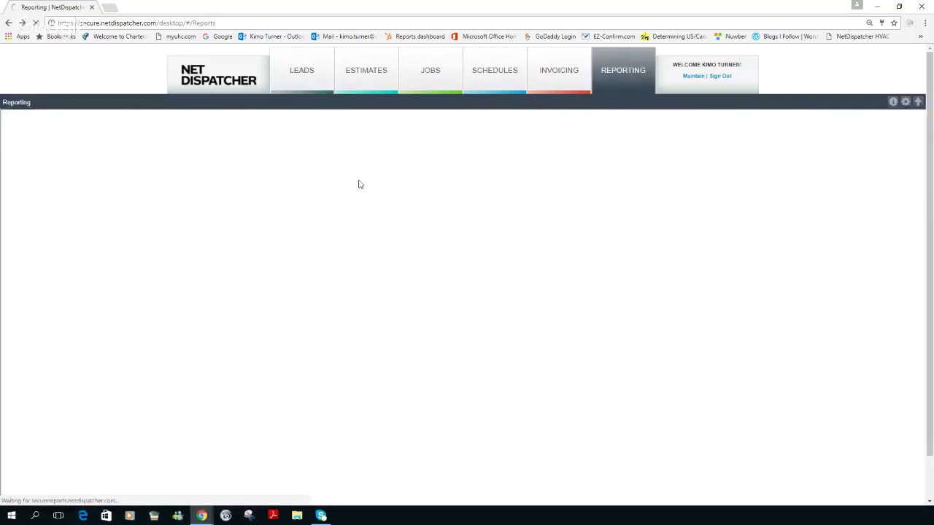
Step: Open the Leads module and look through its weekly status and Sales Projects list
left_click(315, 80)
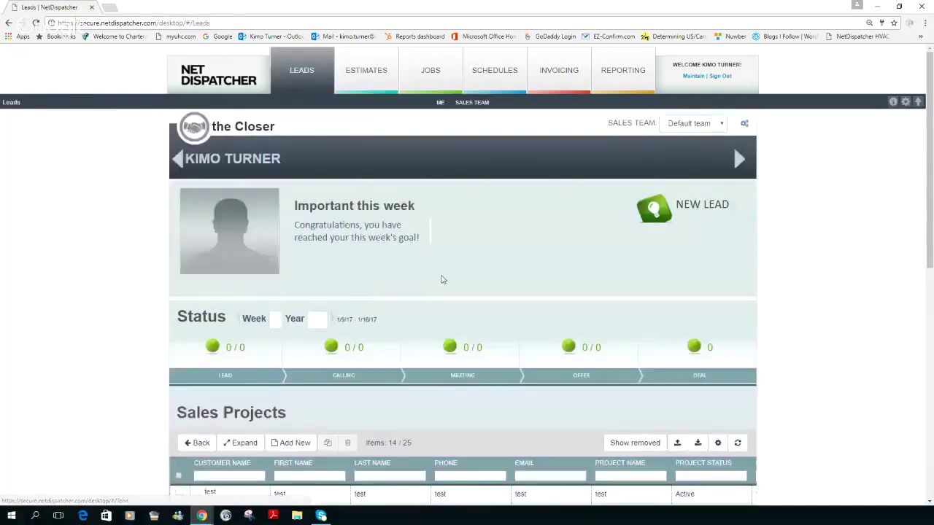
scroll(441, 319, "down", 1)
scroll(441, 321, "down", 1)
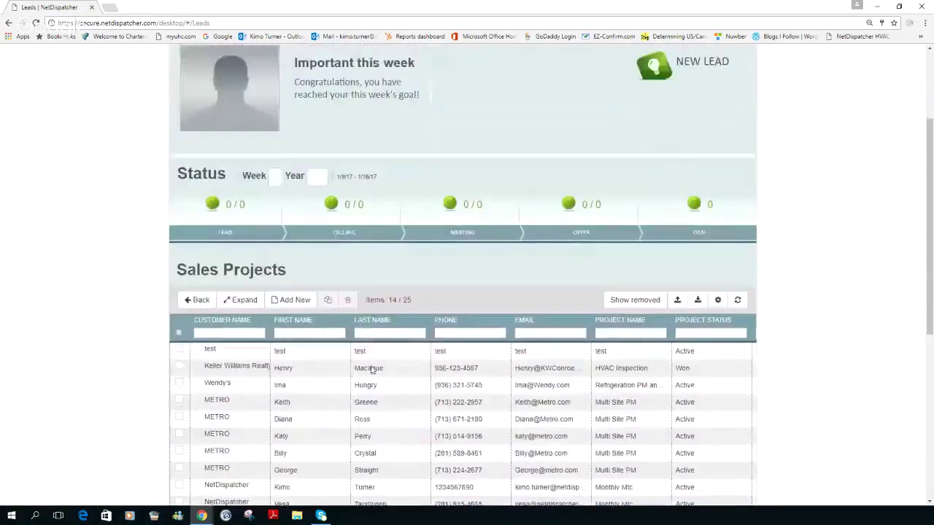
scroll(372, 306, "up", 2)
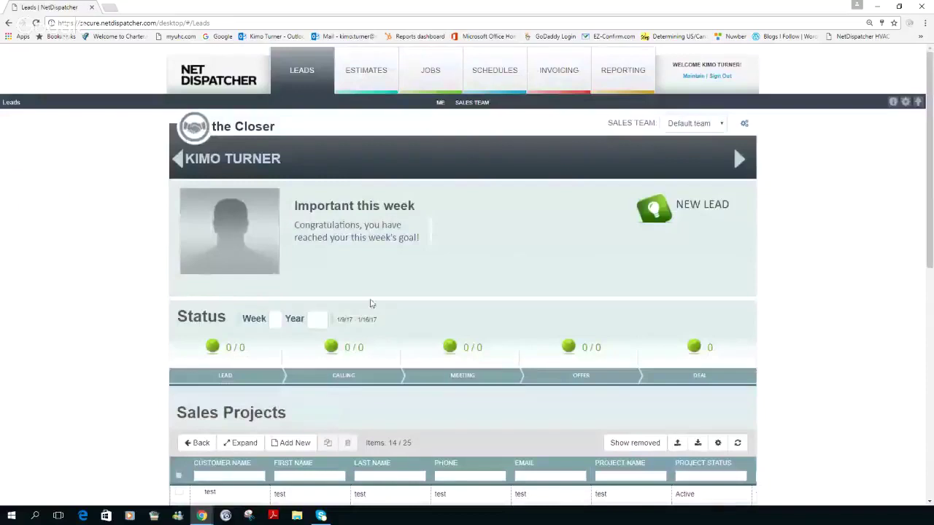
Step: View the Estimates, Jobs, Schedules and Invoicing modules in turn, and return to Reporting
left_click(369, 76)
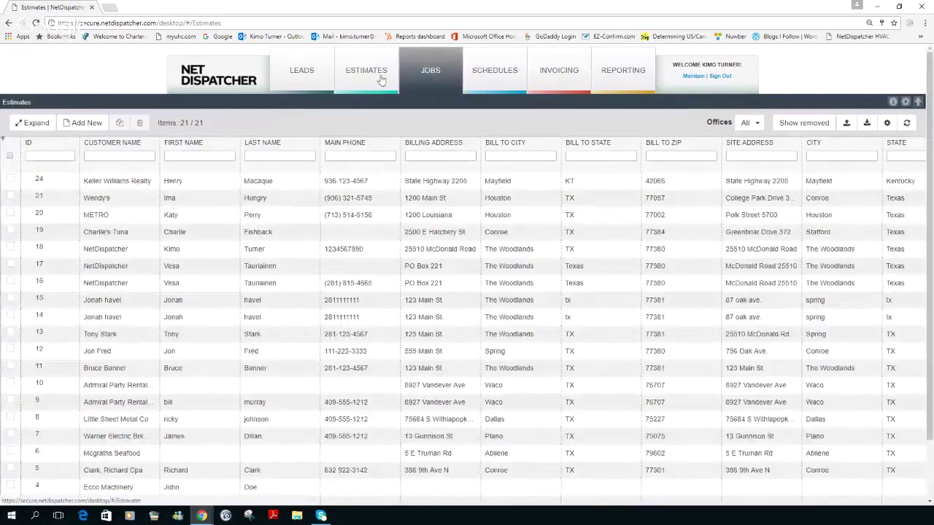
left_click(430, 77)
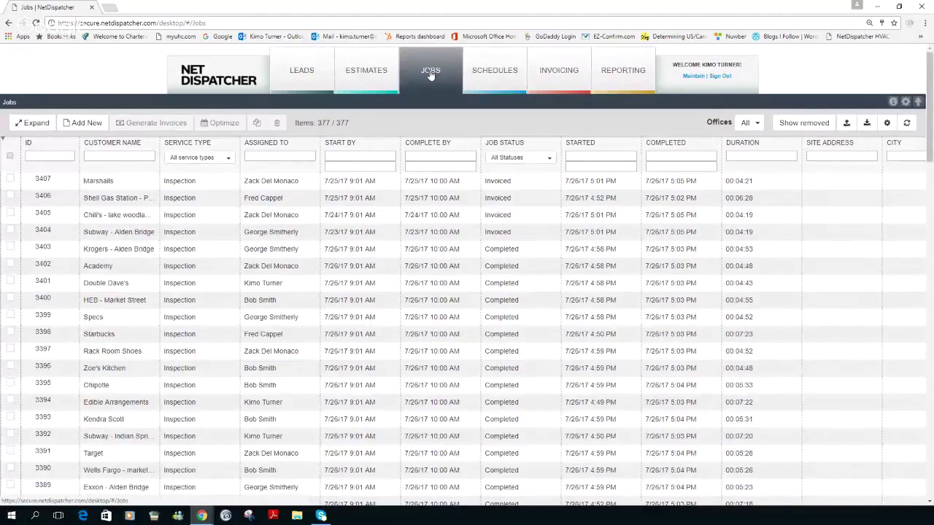
left_click(485, 76)
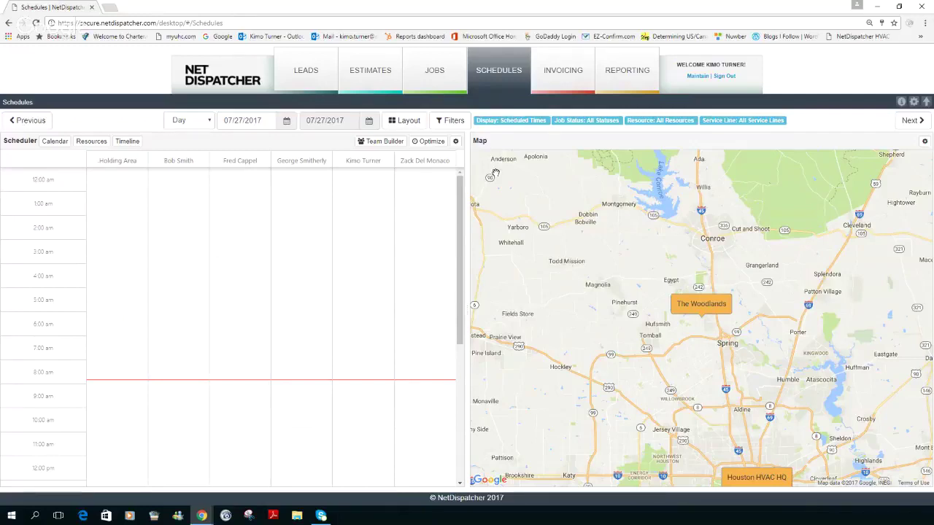
left_click(562, 74)
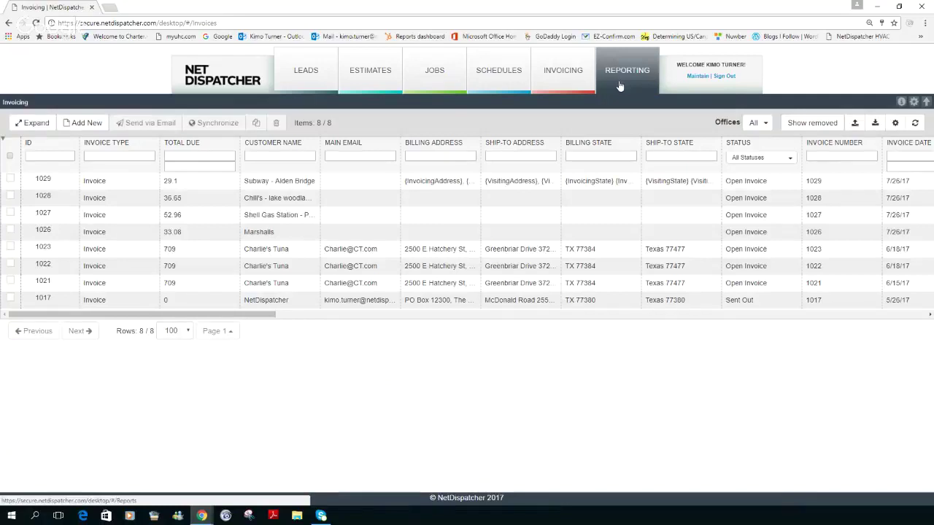
left_click(620, 84)
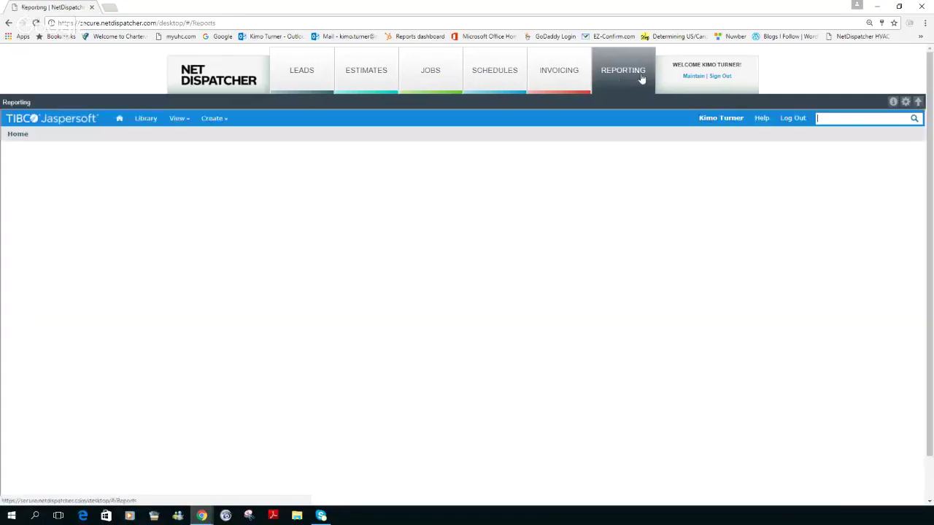